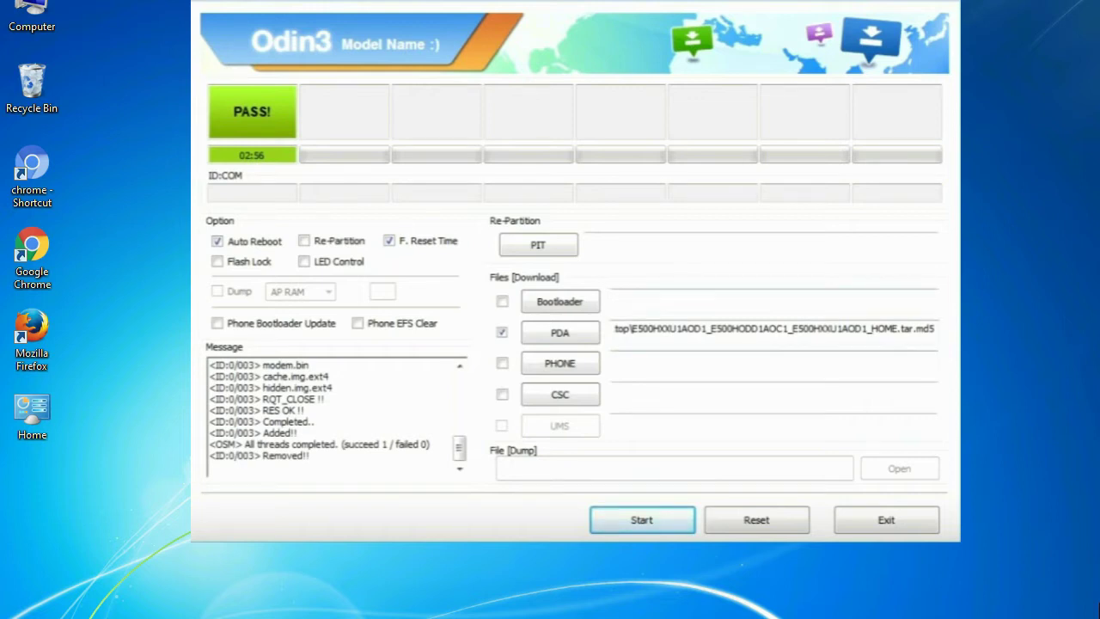
Close Odin3 with Alt+F4 to return to the desktop.
key(alt+F4)
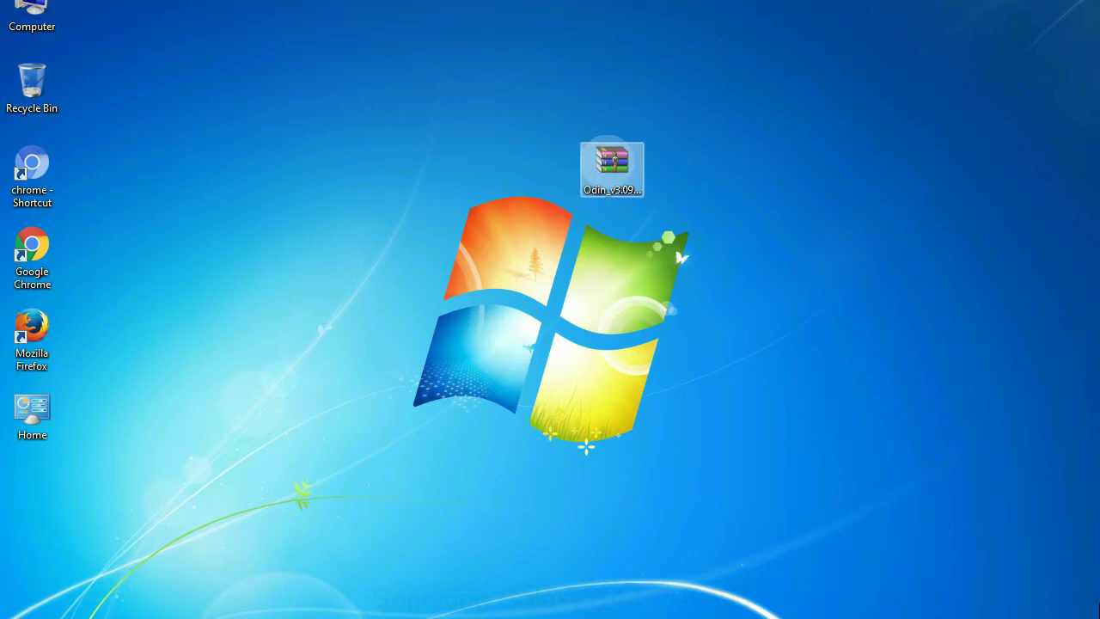
Extract the Odin v3.09 archive here and run Odin3 v3.09.exe as administrator.
right_click(607, 162)
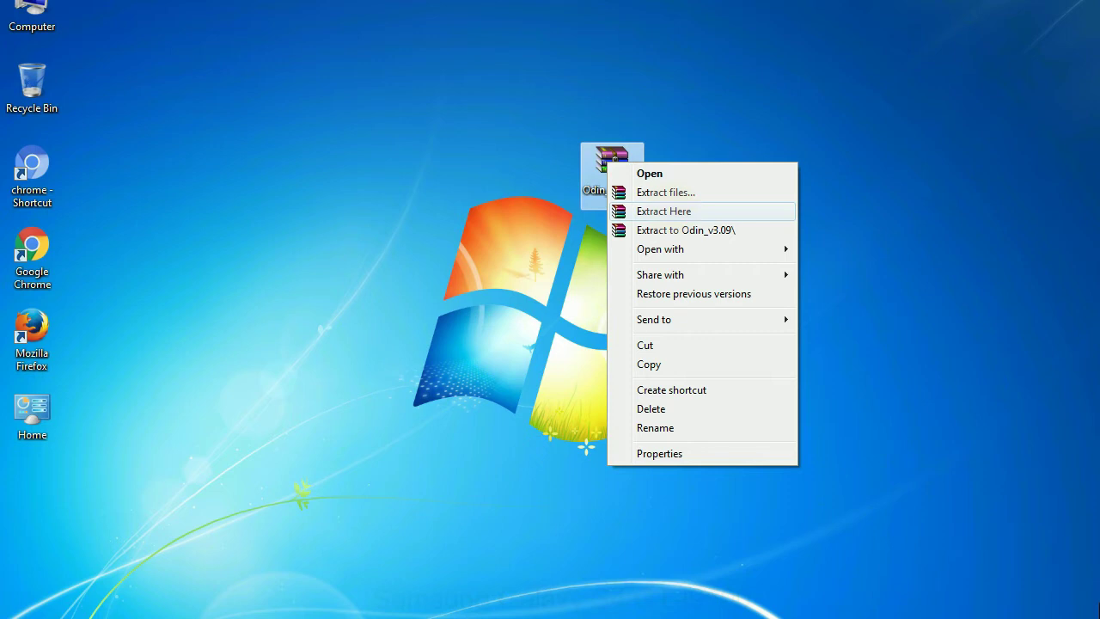
click(663, 211)
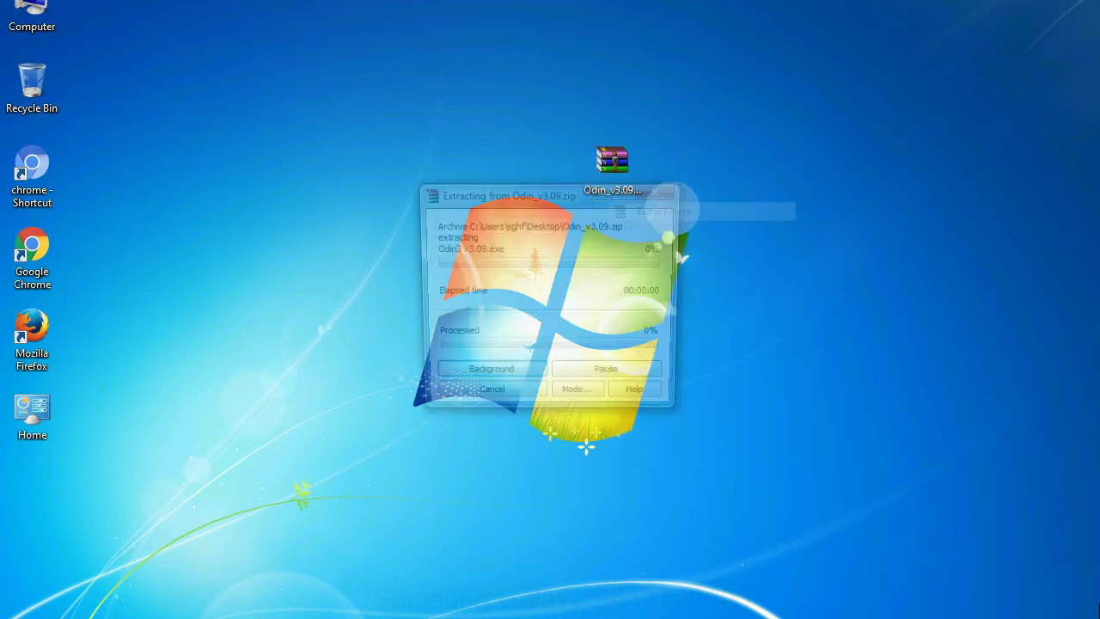
double_click(479, 168)
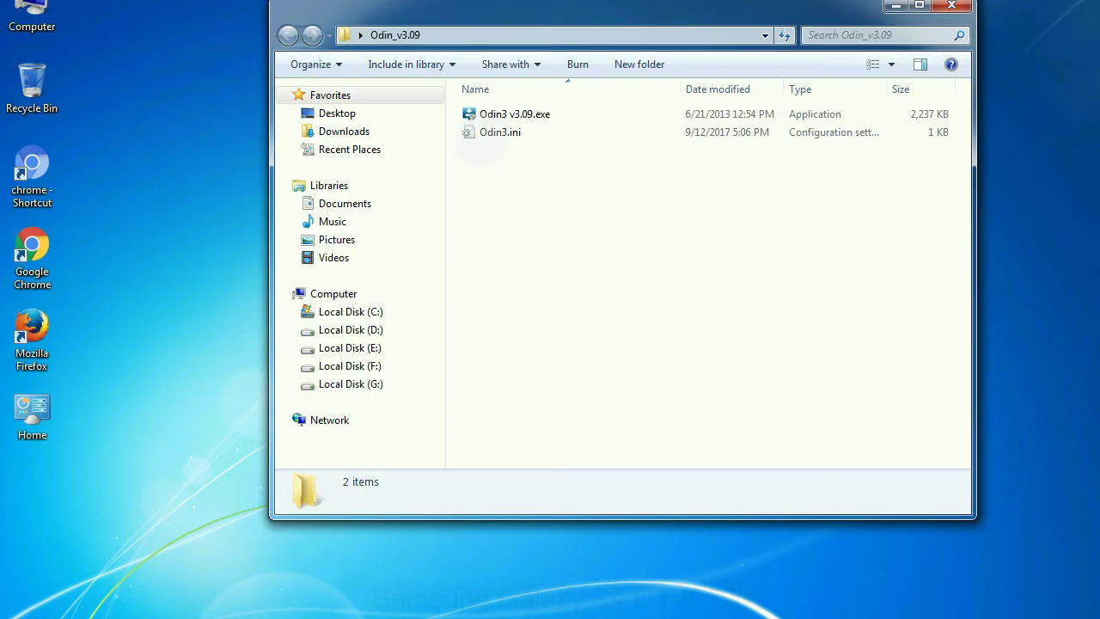
right_click(498, 116)
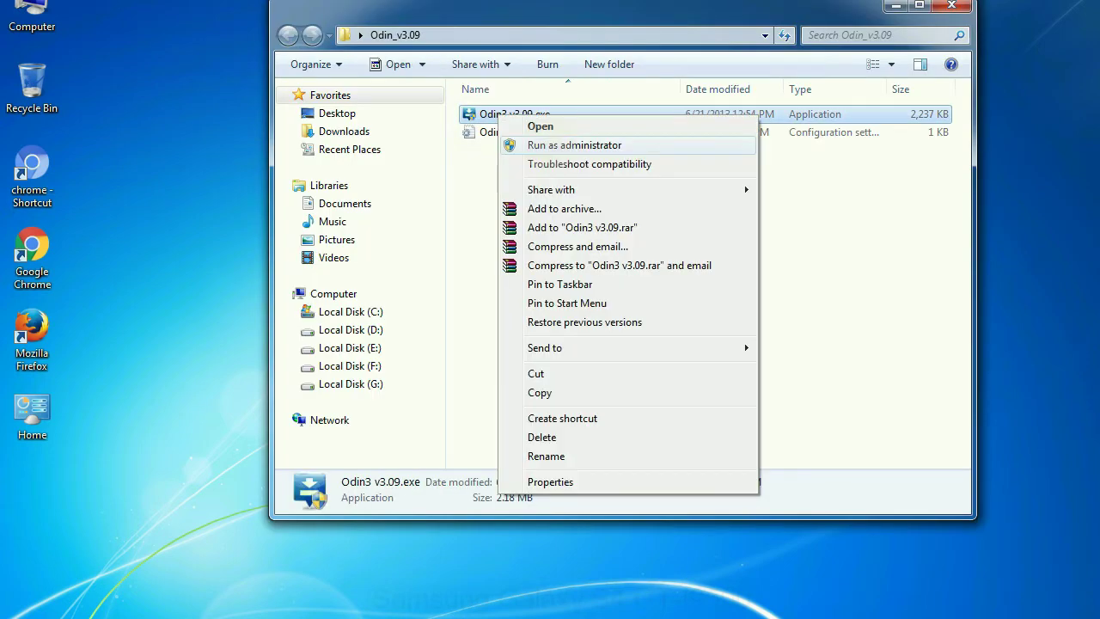
click(574, 145)
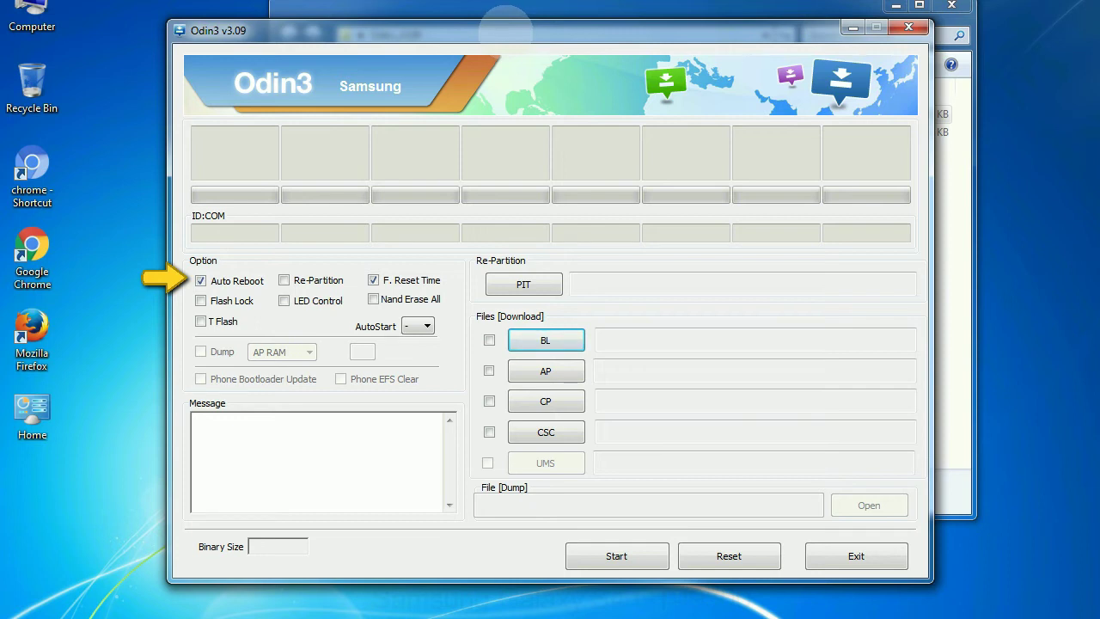
Move the Odin3 v3.09 window up and to the right, near the top edge.
drag(507, 30, 545, 10)
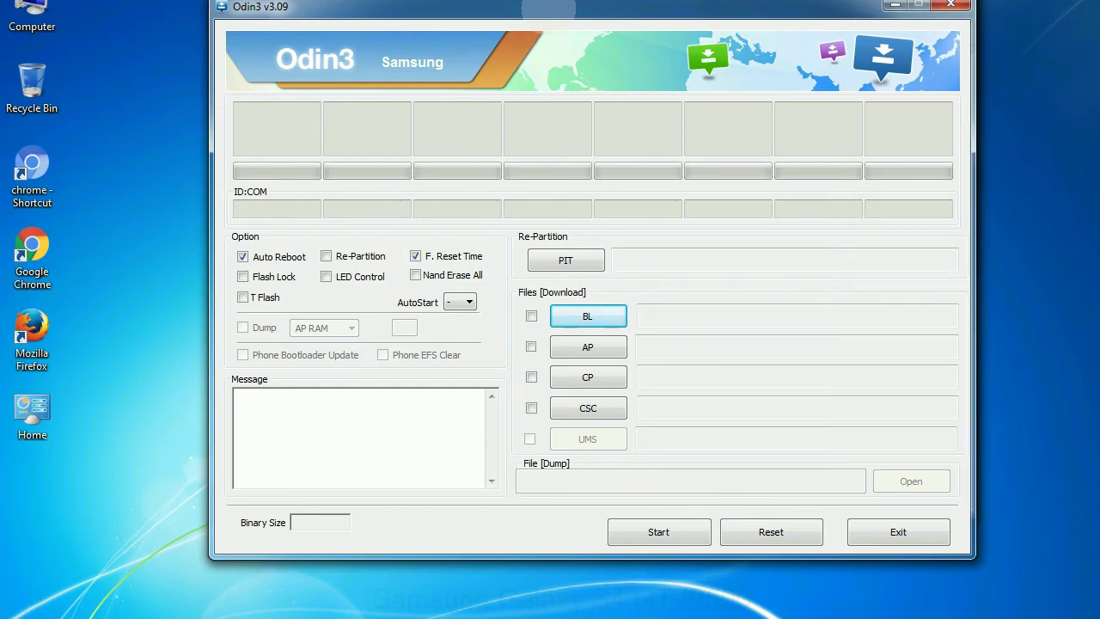
drag(544, 11, 549, 6)
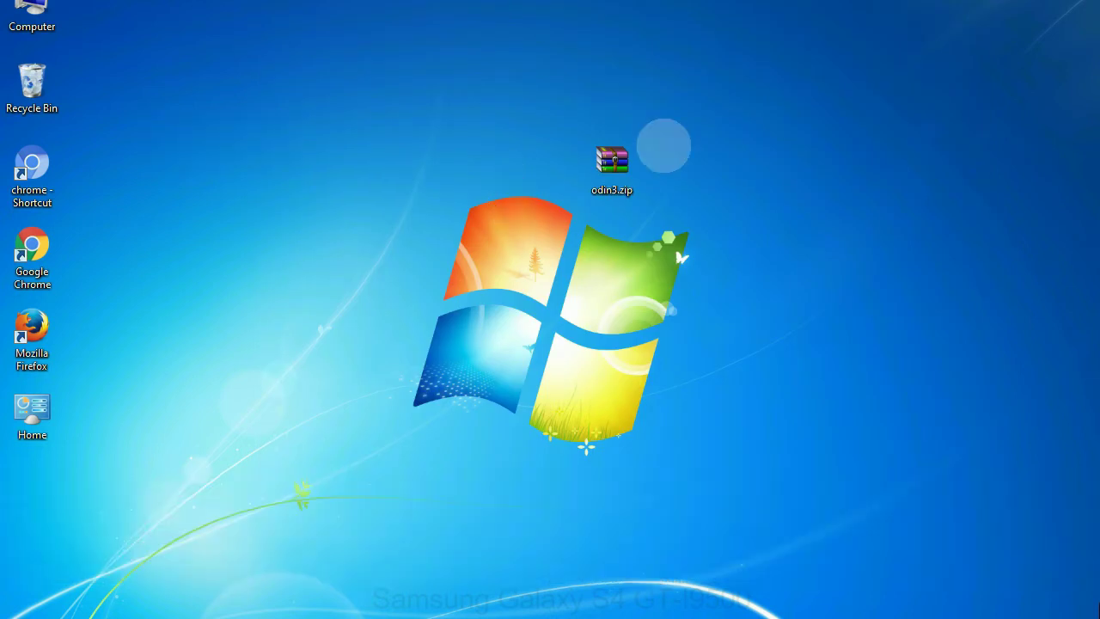
click(599, 159)
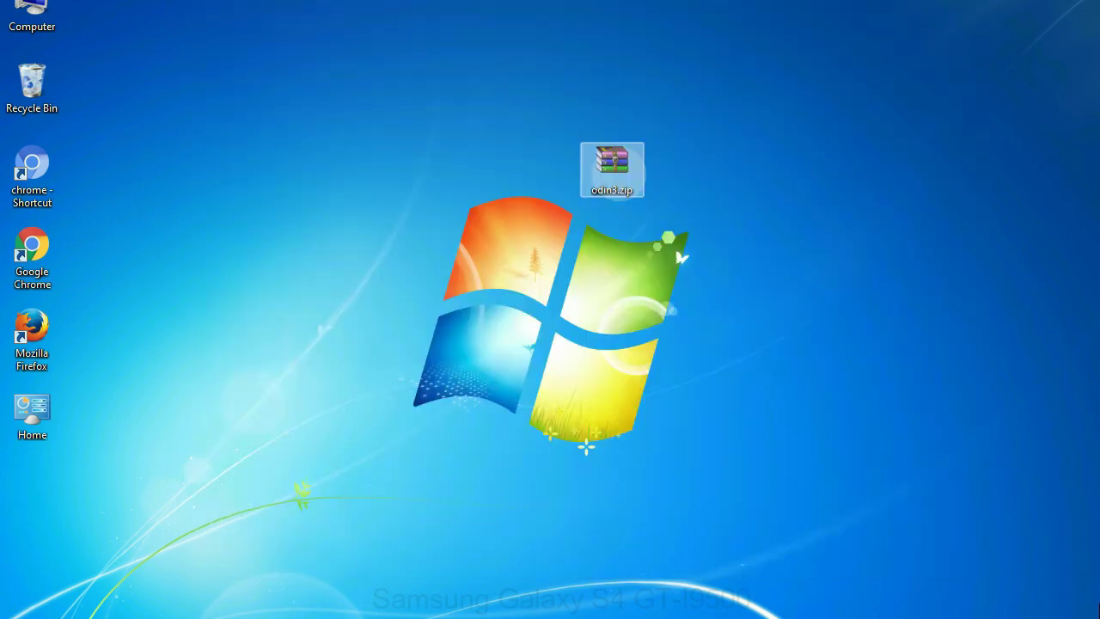
click(687, 161)
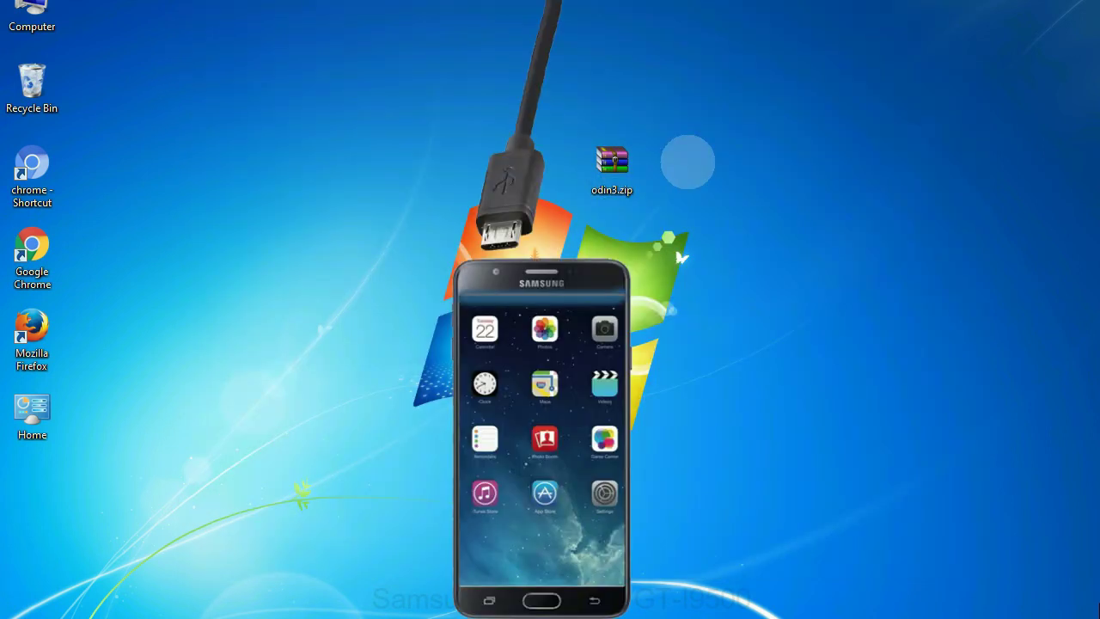
click(564, 203)
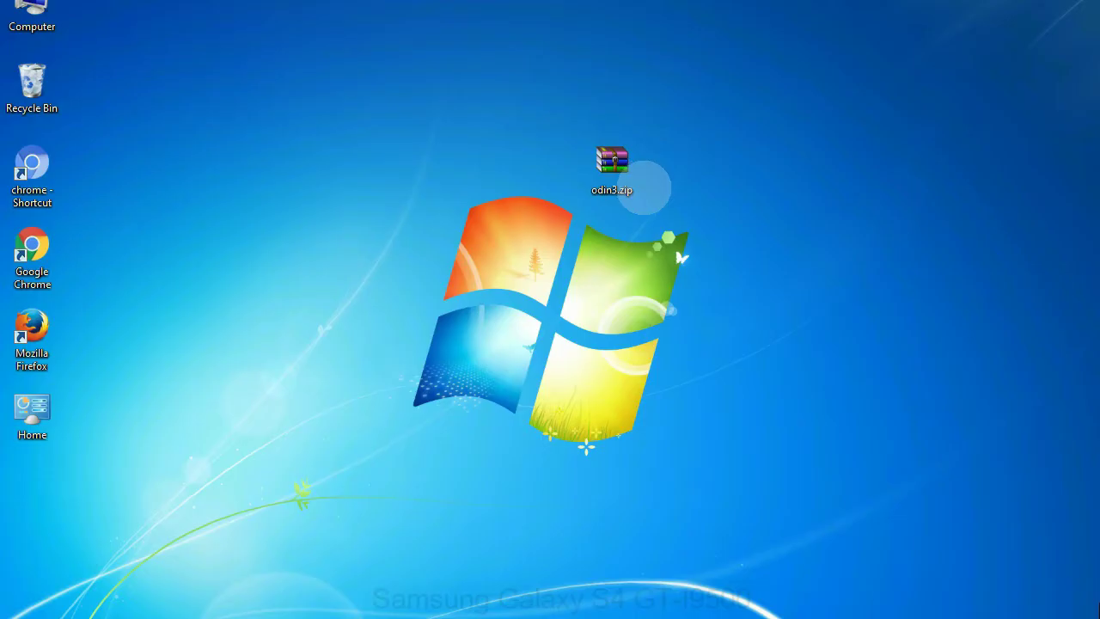
Select and then deselect the odin3.zip archive on the desktop.
click(637, 177)
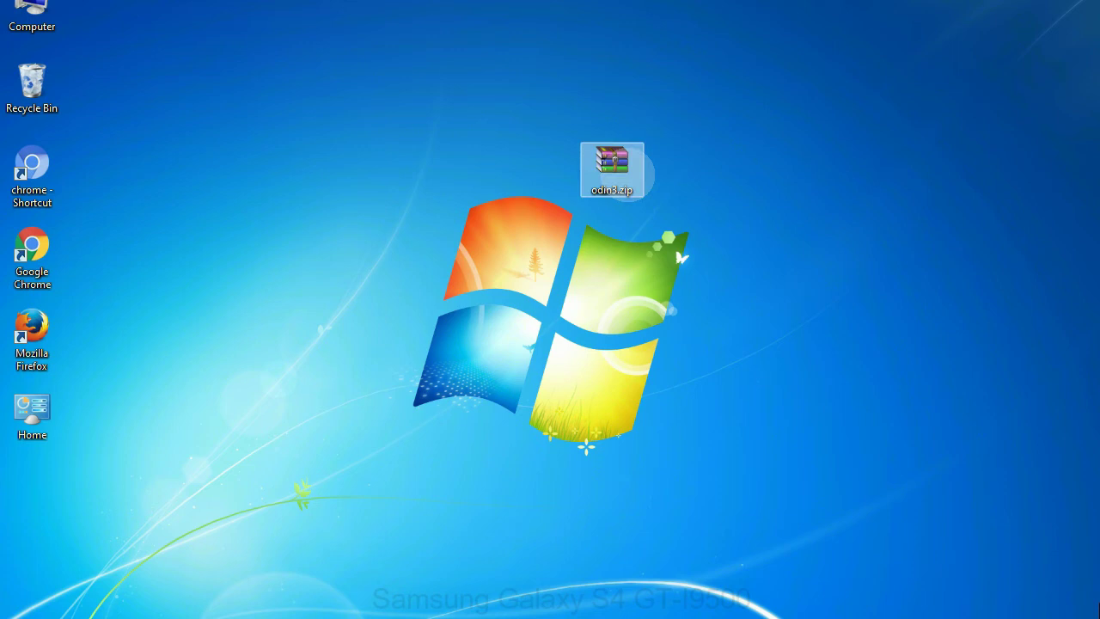
click(651, 180)
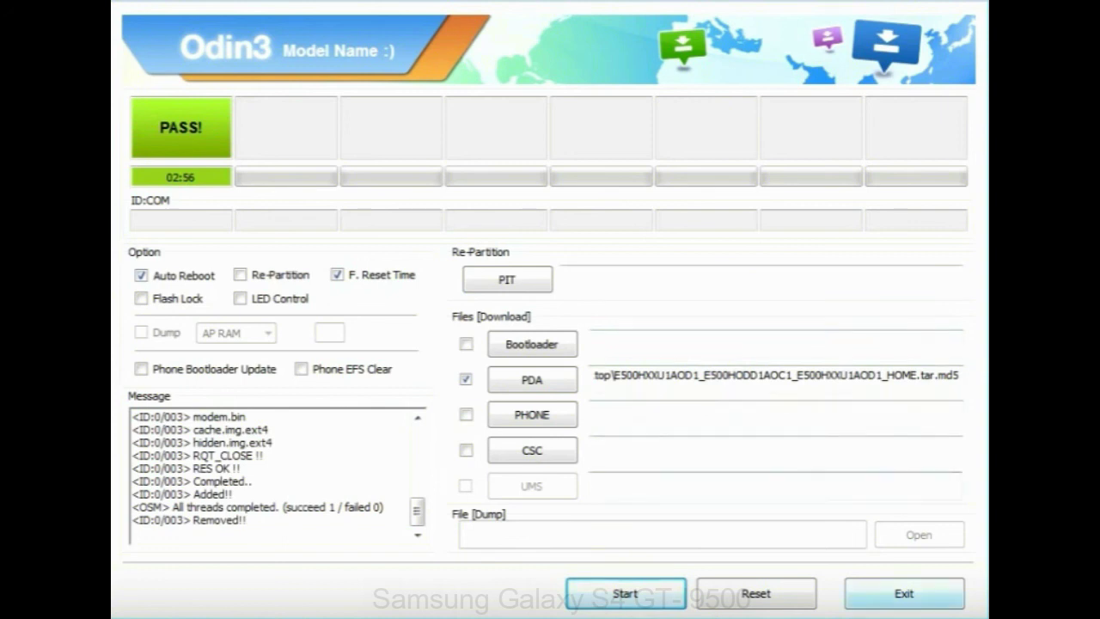
Exit Odin3 after the flash shows PASS.
click(904, 593)
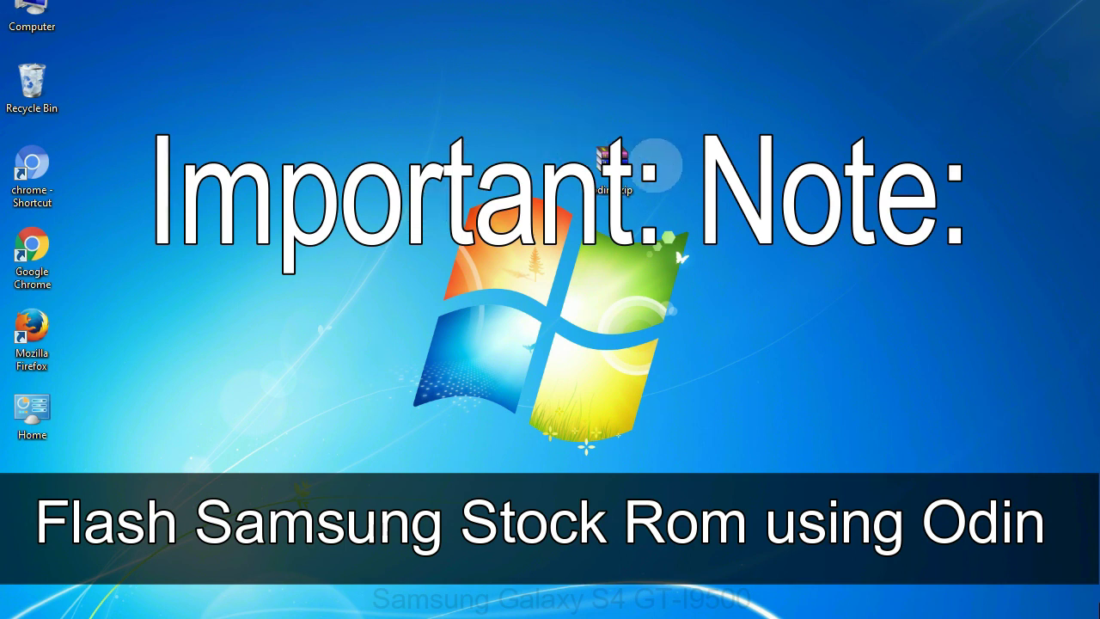
click(642, 165)
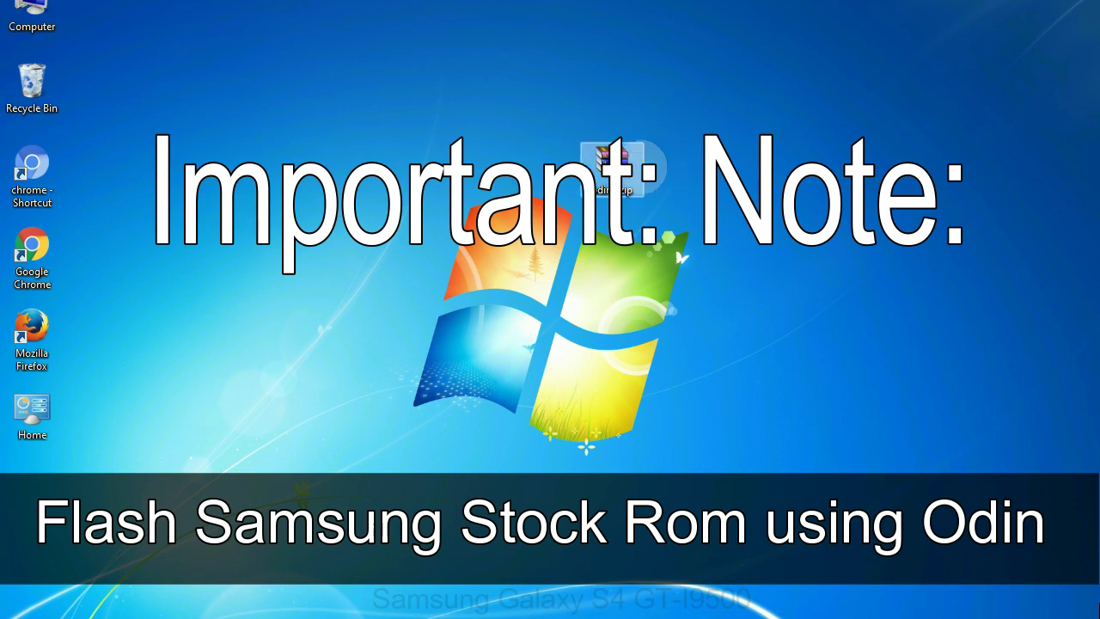